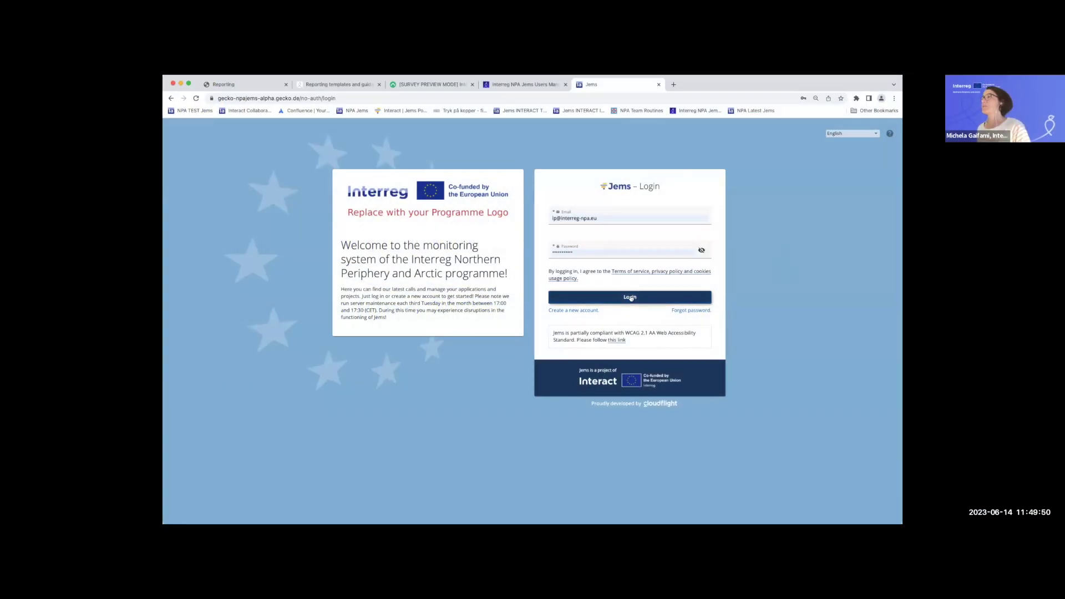
Log in to Jems with the lead partner credentials.
click(630, 298)
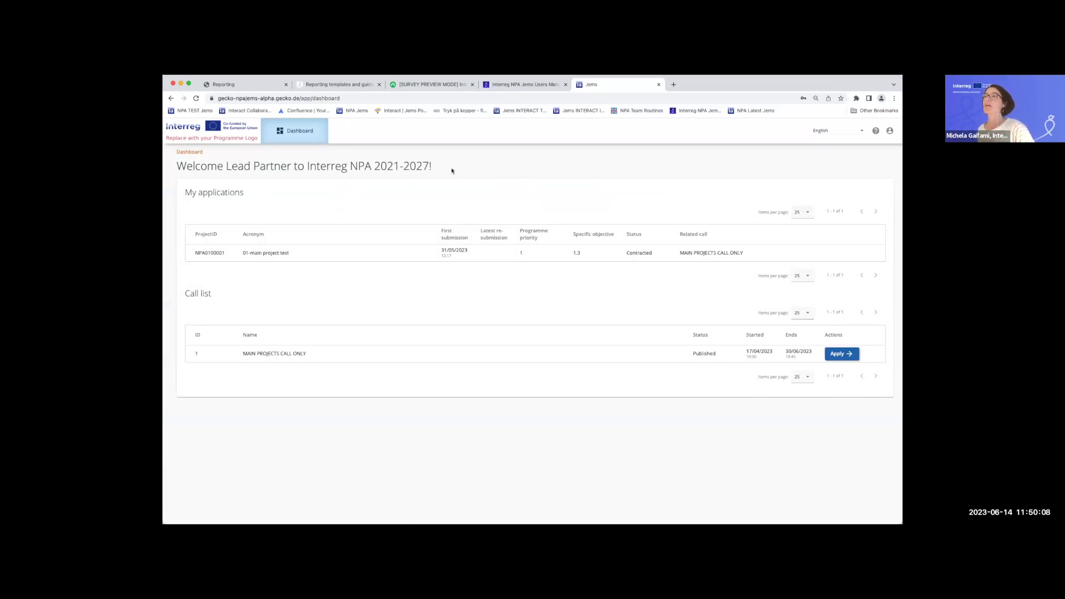
Open 01-main project test's Project privileges page and scroll through the partner teams.
click(252, 255)
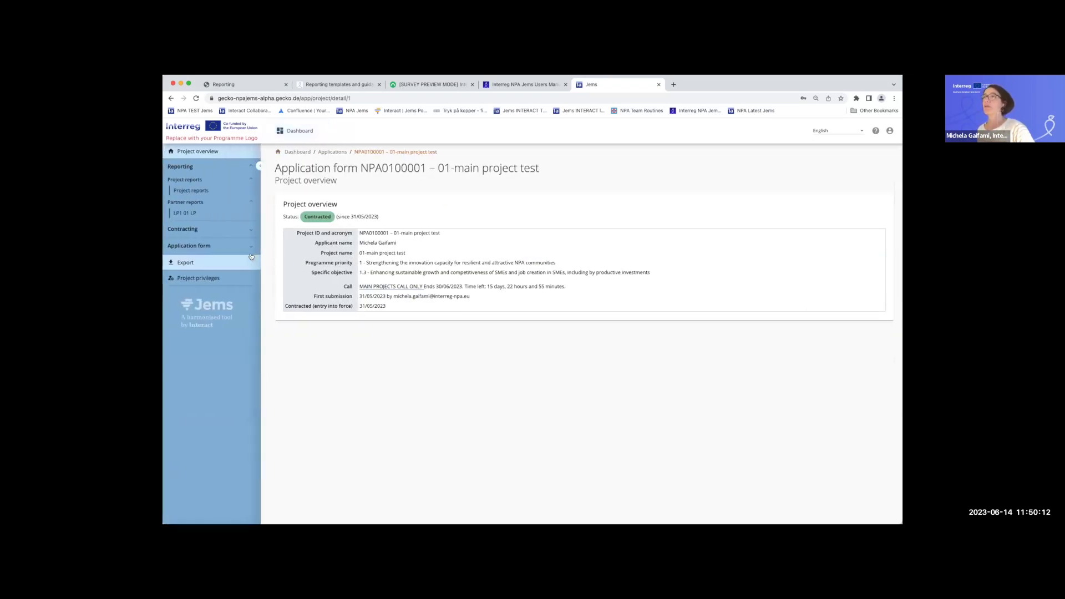
click(188, 279)
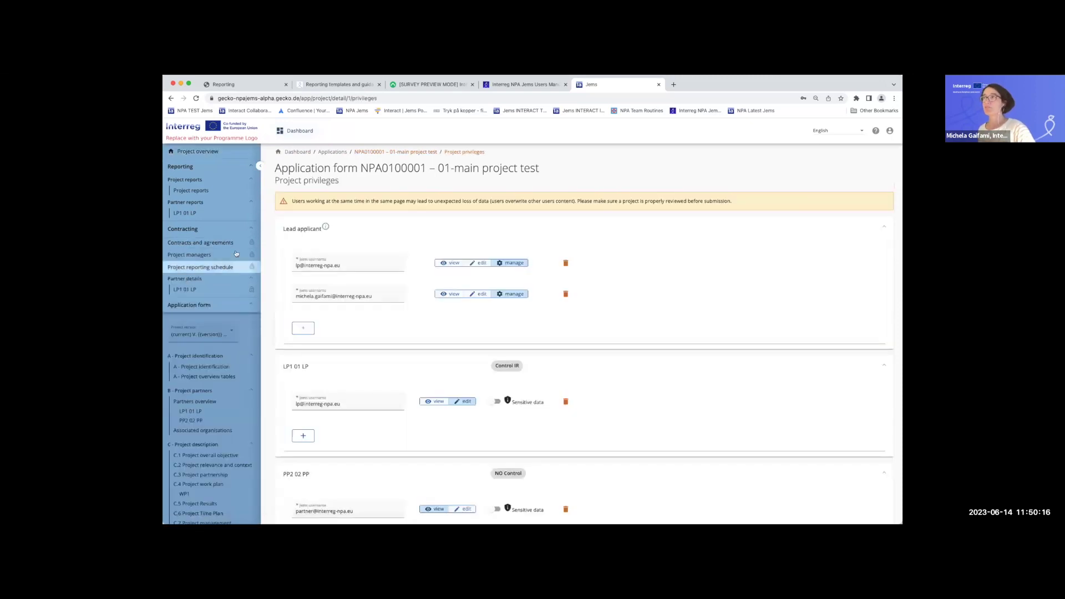
scroll(183, 468, down, 5)
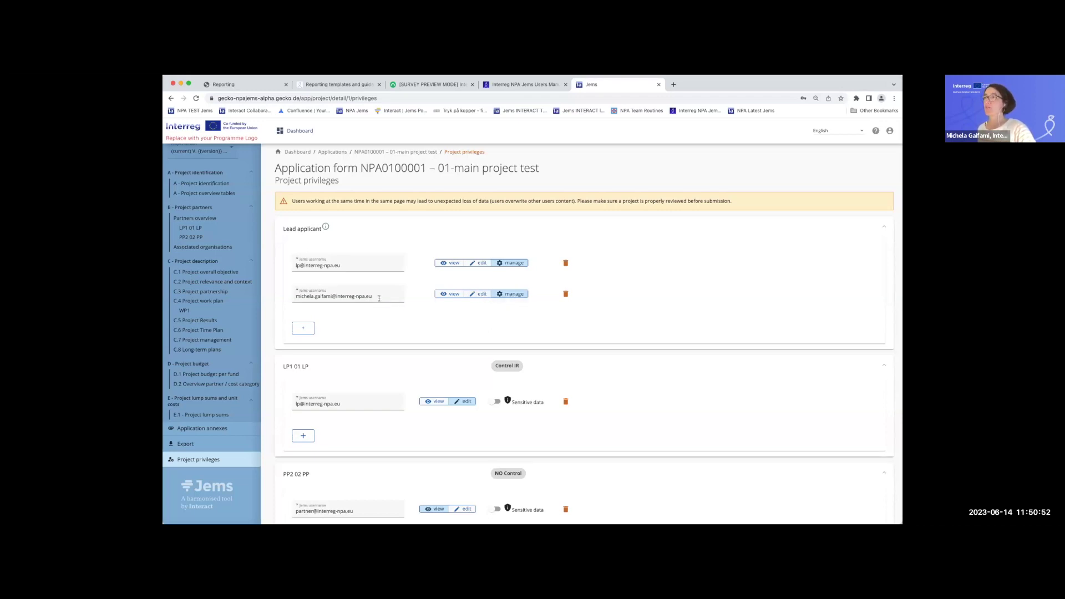
scroll(347, 405, down, 1)
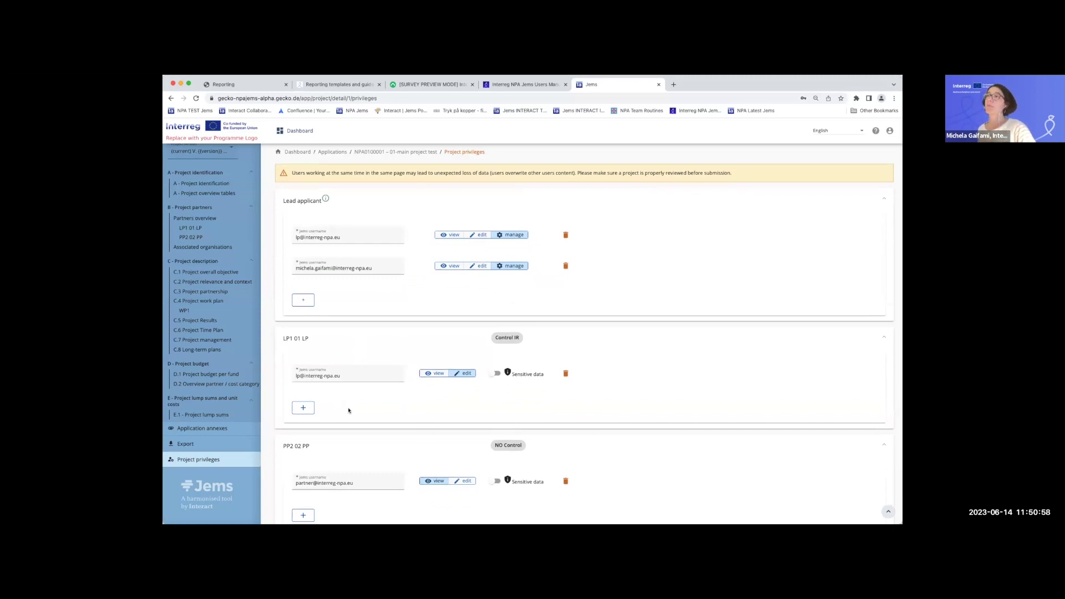
scroll(348, 411, down, 2)
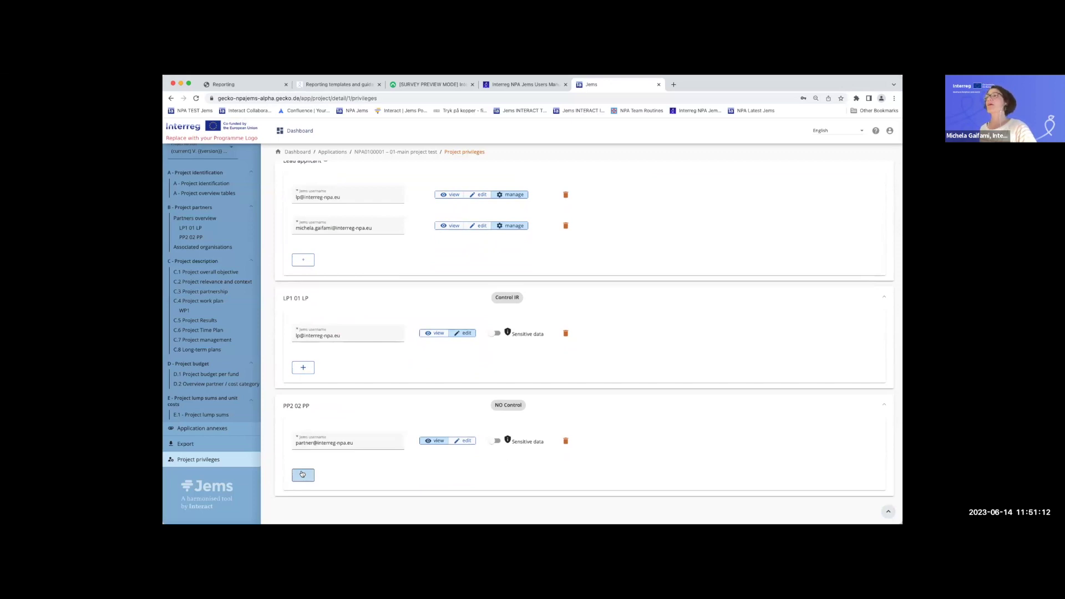
Add a new, empty username row under the LP1 01 LP team.
click(301, 368)
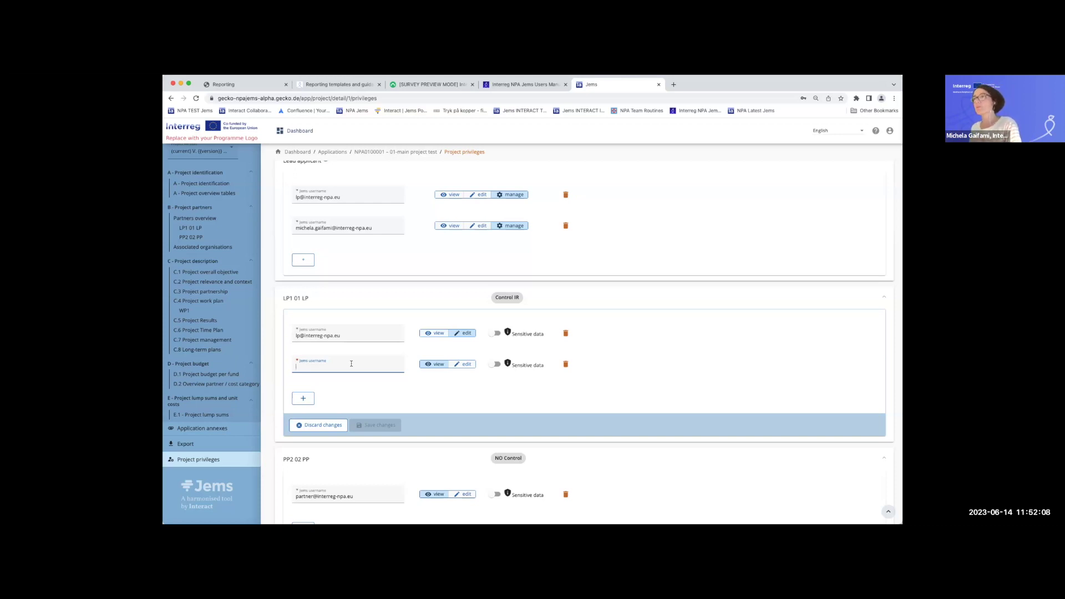
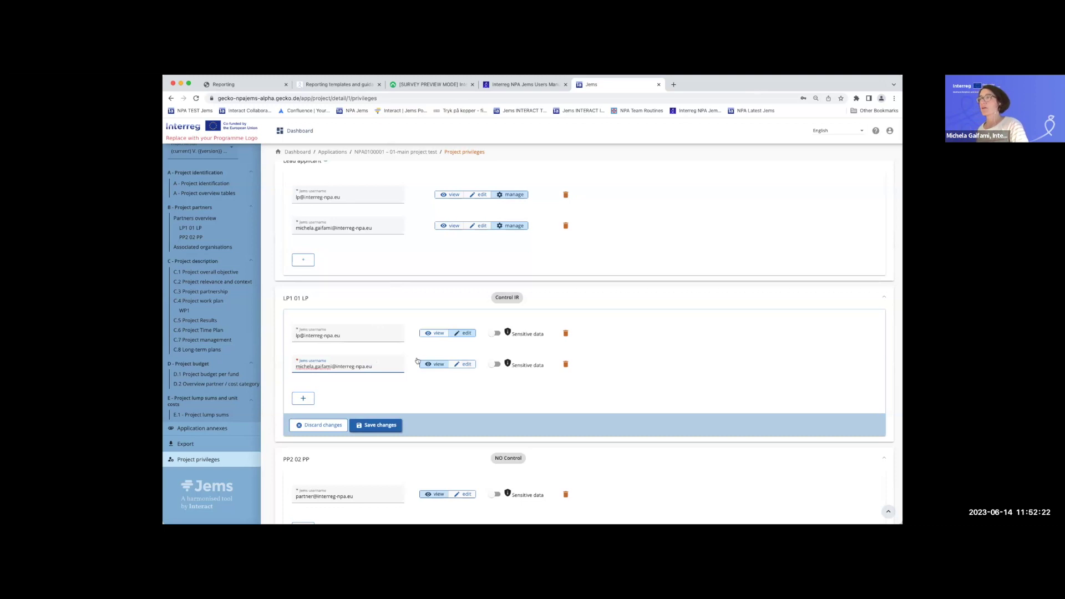
Enter the second user's e-mail username in the LP1 01 LP team, give it edit access, and save.
click(465, 364)
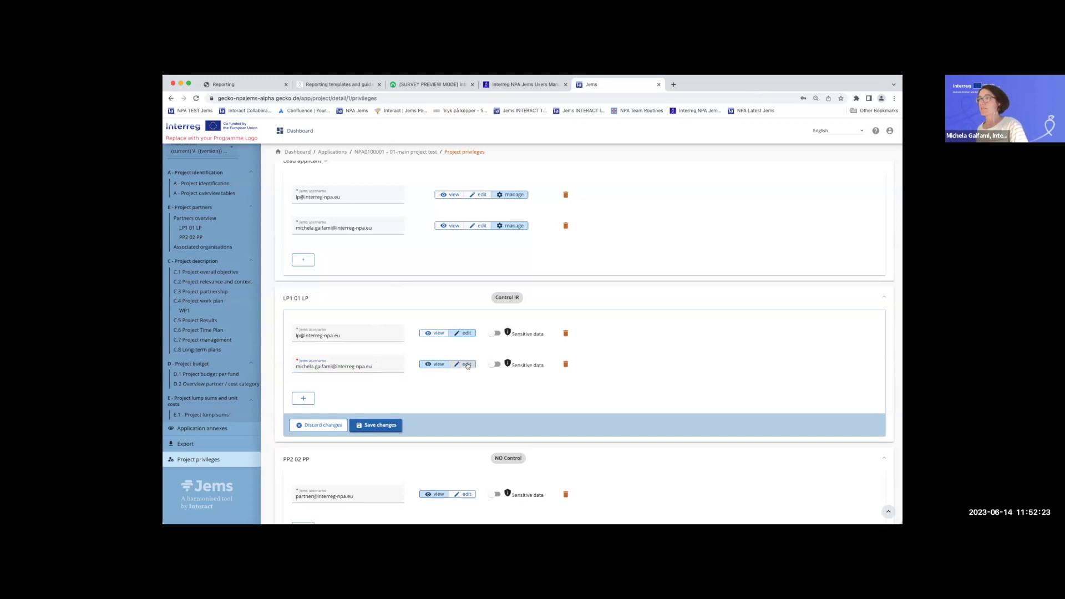
click(436, 365)
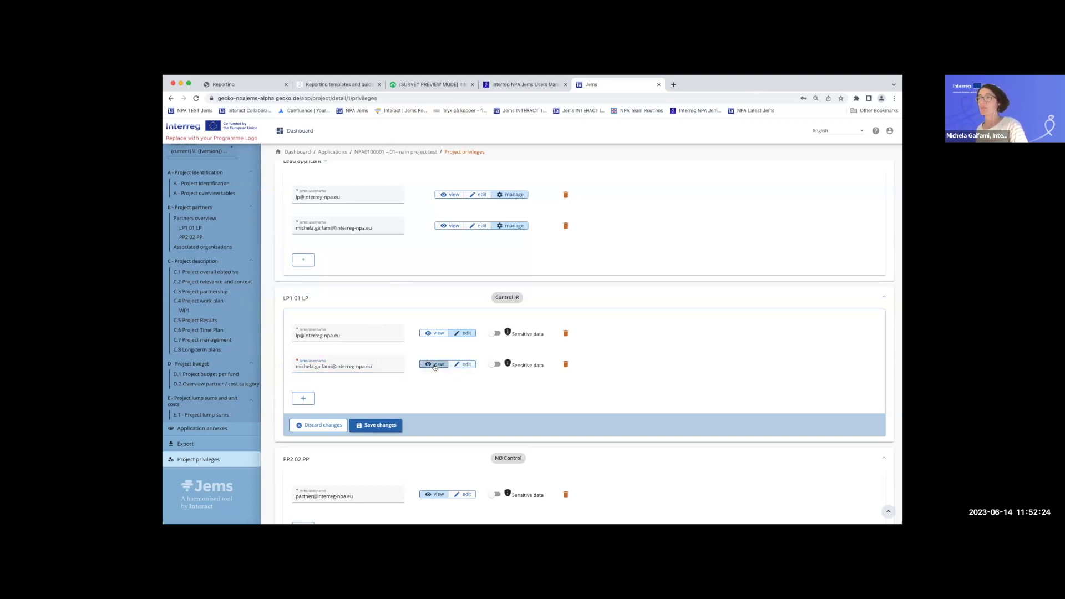
click(463, 364)
click(377, 426)
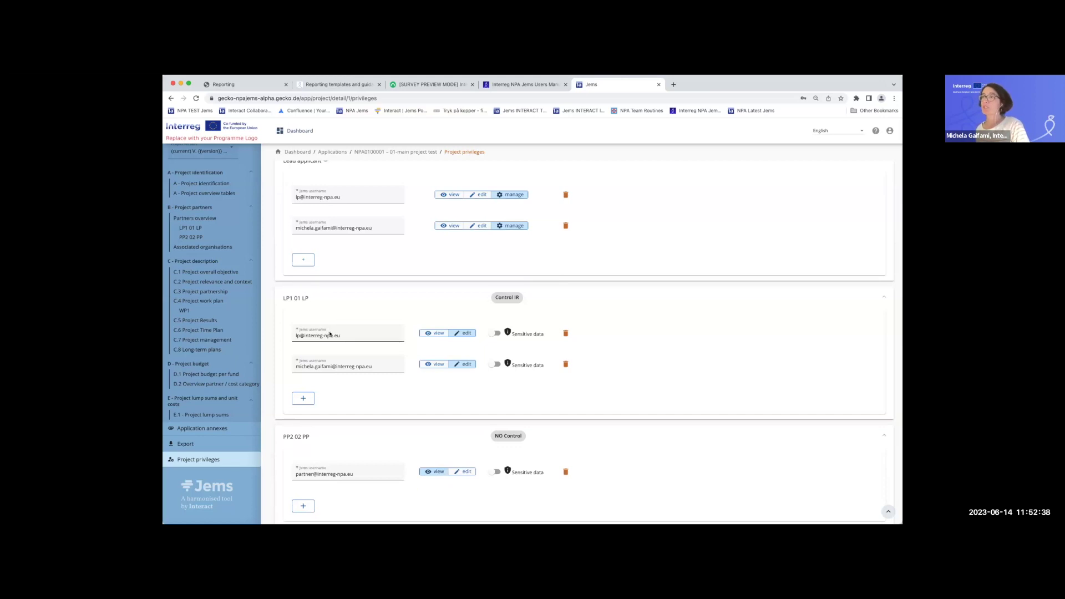
Copy the lead partner username into a new PP2 02 PP team row and save.
drag(344, 337, 288, 335)
key(ctrl+c)
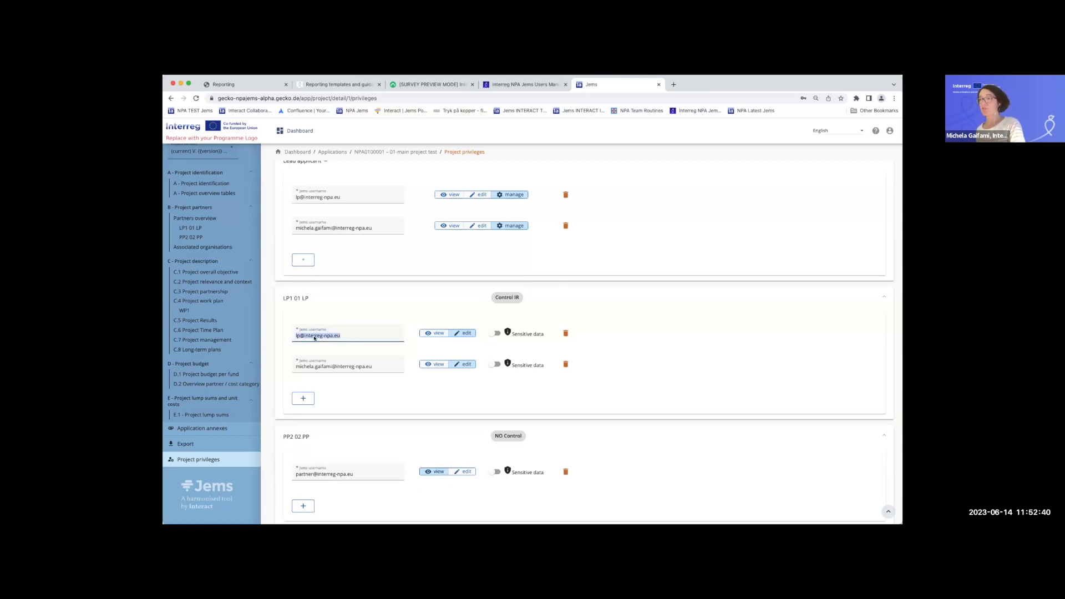
click(301, 505)
click(309, 505)
key(ctrl+v)
scroll(332, 488, down, 2)
click(372, 501)
scroll(367, 497, down, 1)
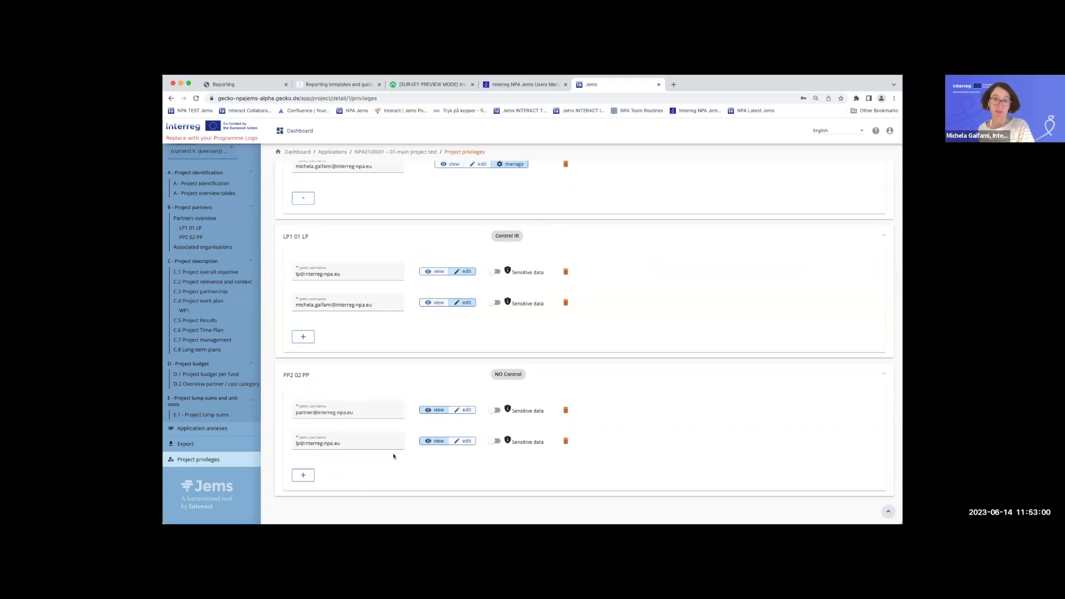
scroll(394, 456, up, 3)
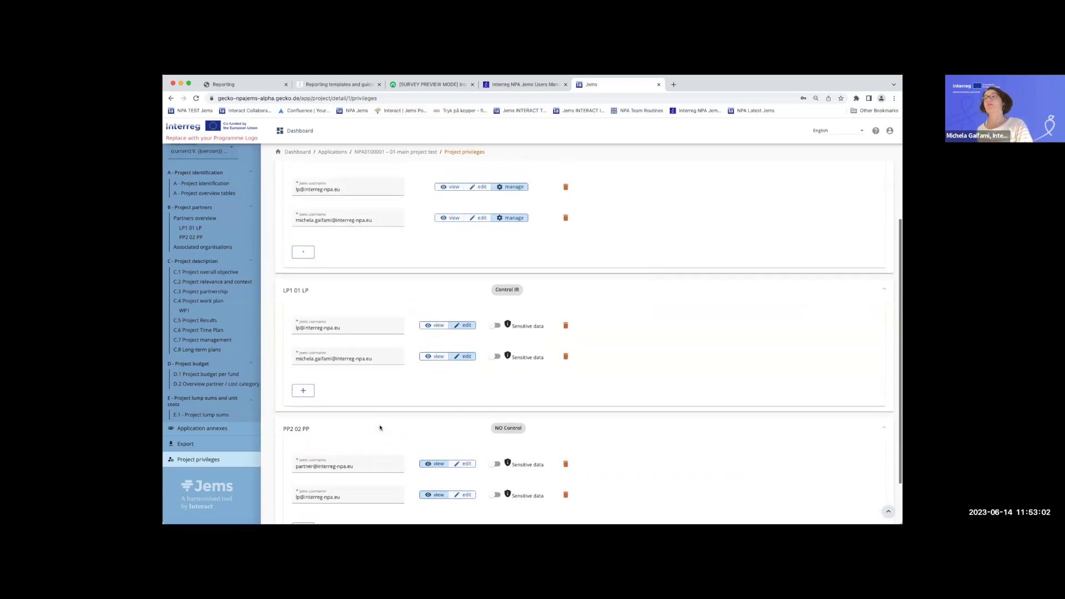
scroll(239, 304, up, 2)
Collapse the Application form section in the sidebar and review the privileges page.
click(250, 171)
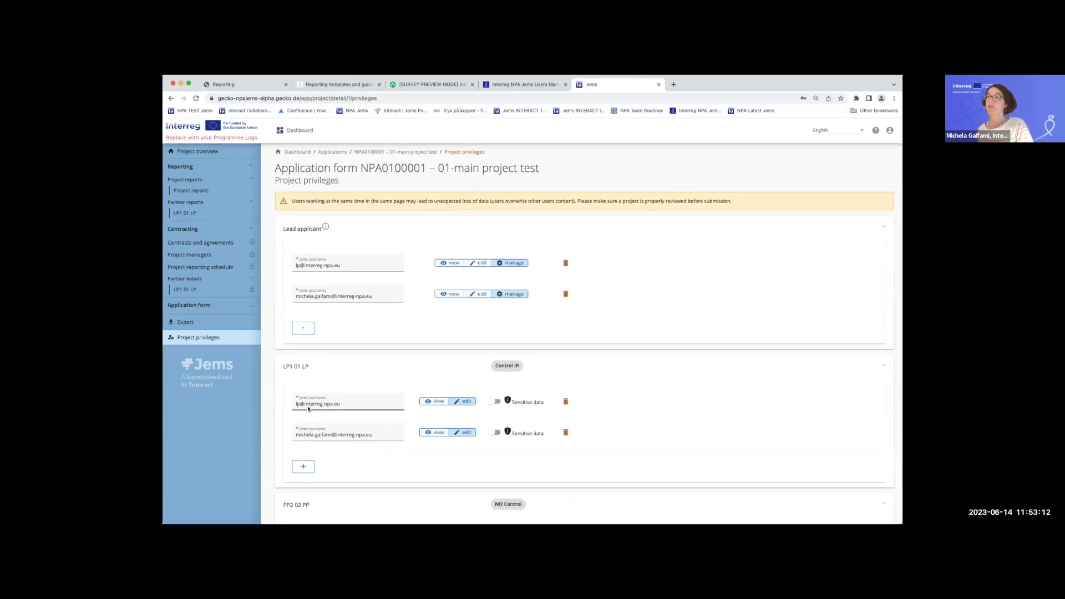
scroll(361, 430, down, 3)
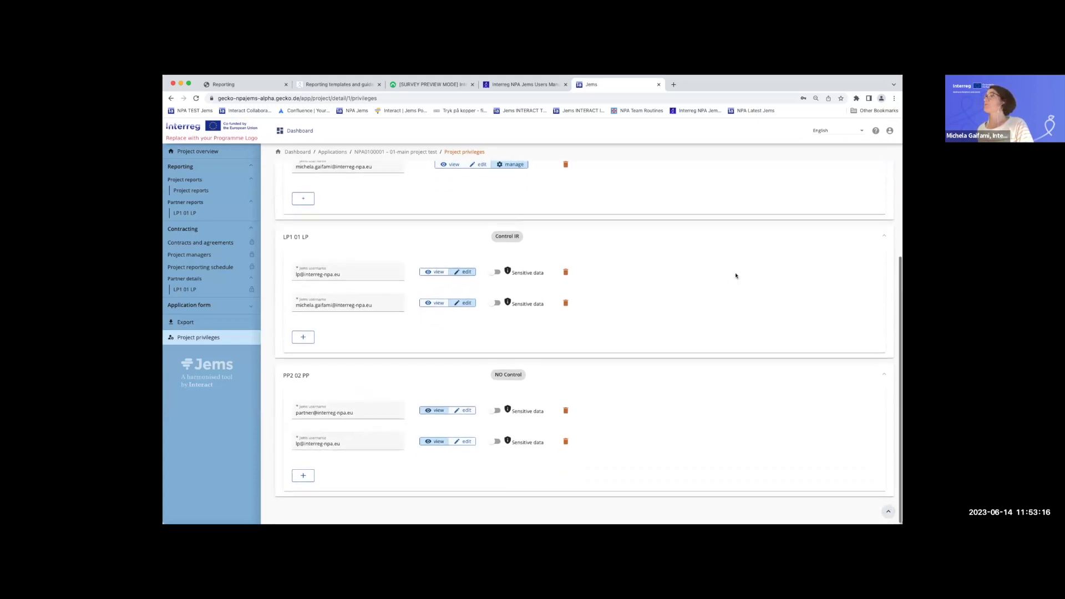
scroll(684, 344, up, 3)
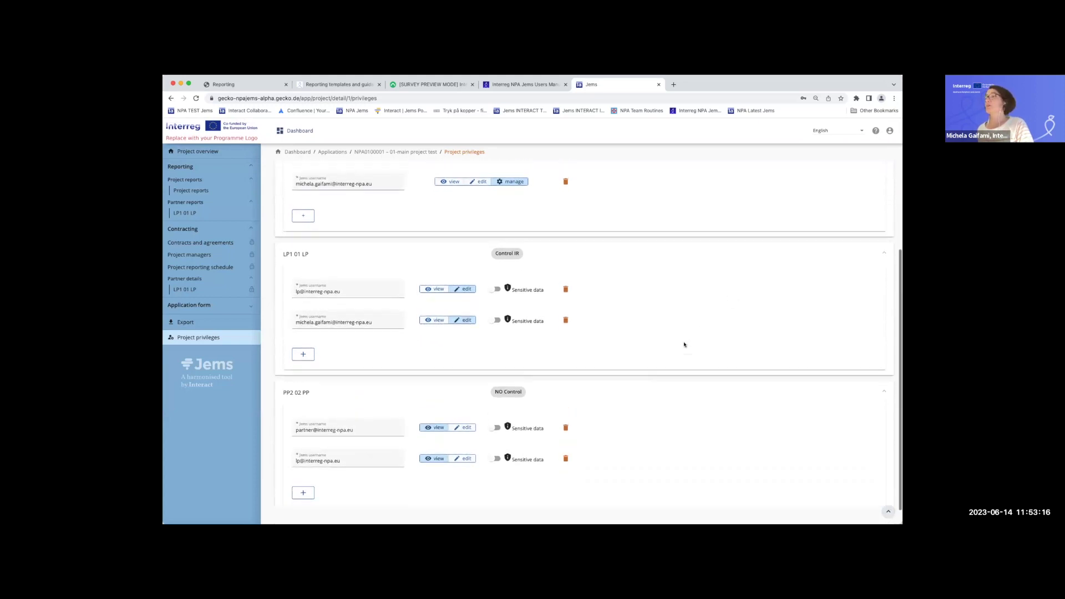
Log out of Jems and log back in as the lead partner.
click(889, 133)
click(827, 175)
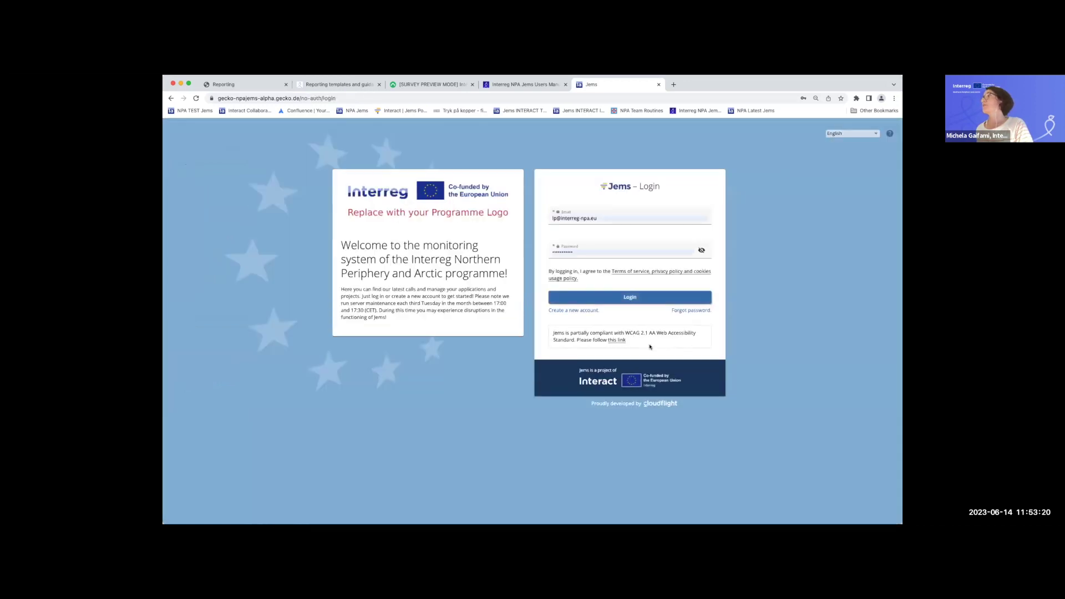
click(632, 298)
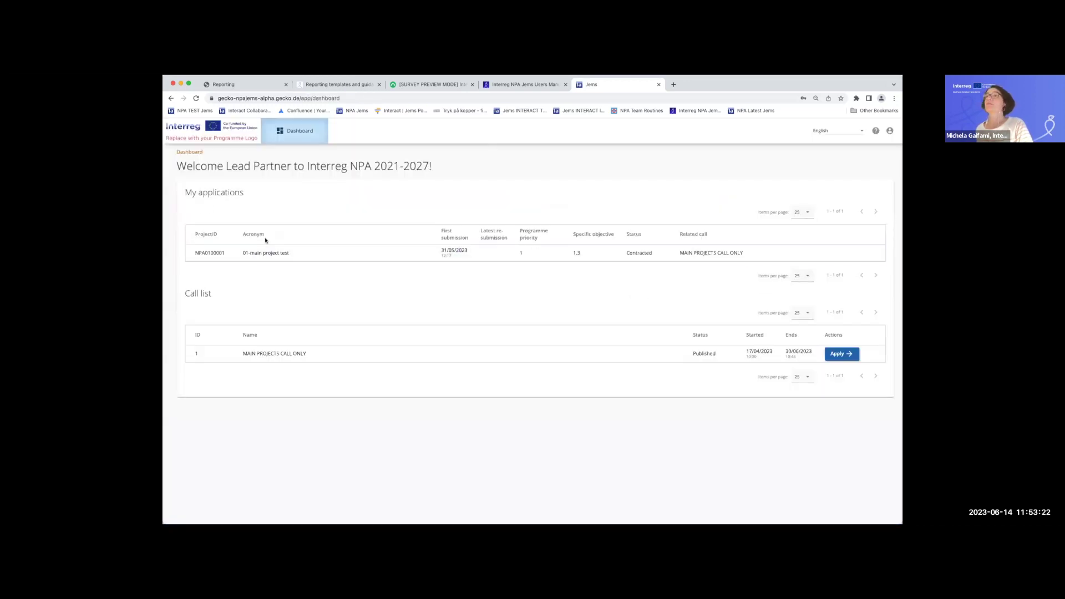
Open 01-main project test and view the LP1 01 LP and PP2 02 PP partner reports.
click(266, 253)
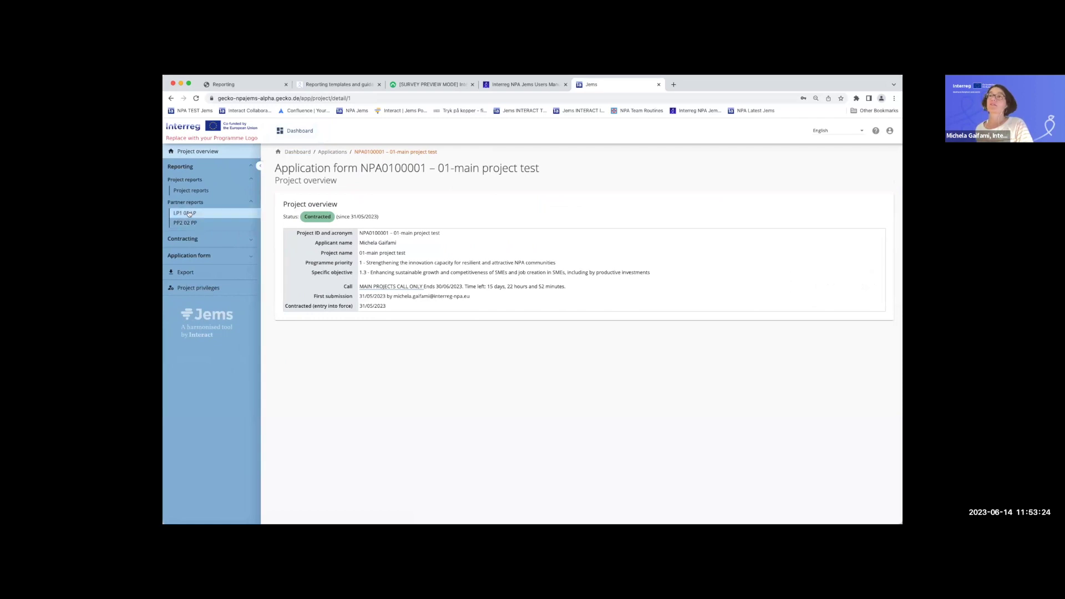
click(188, 213)
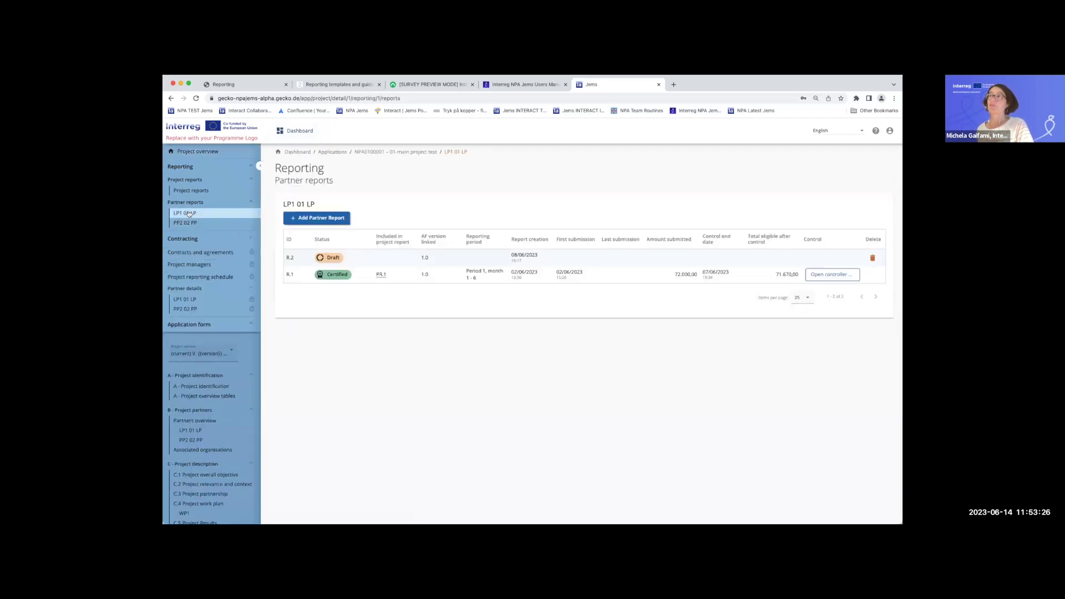
click(188, 222)
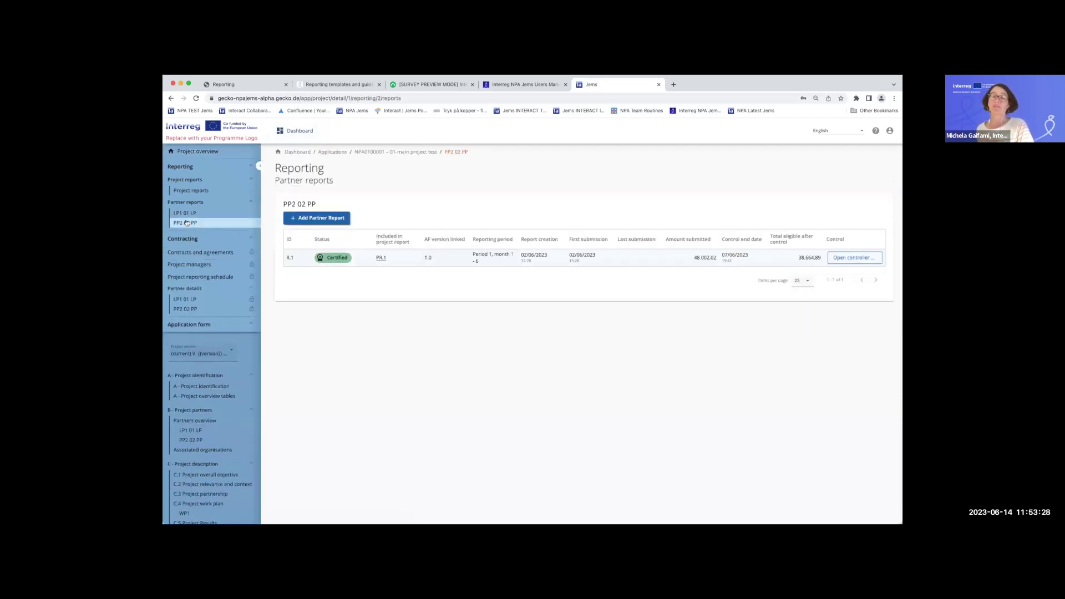